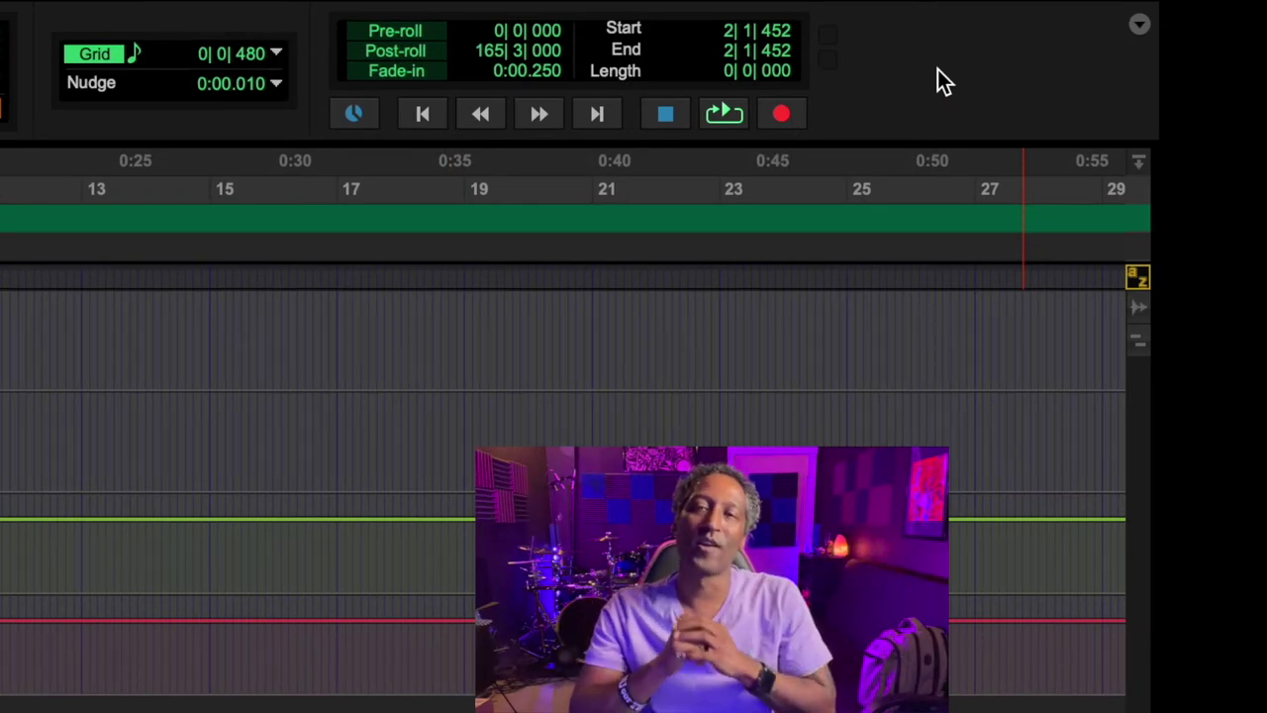
- Show the MIDI Controls, Synchronization and Output Meters sections in the Edit window's toolbar
click(1137, 27)
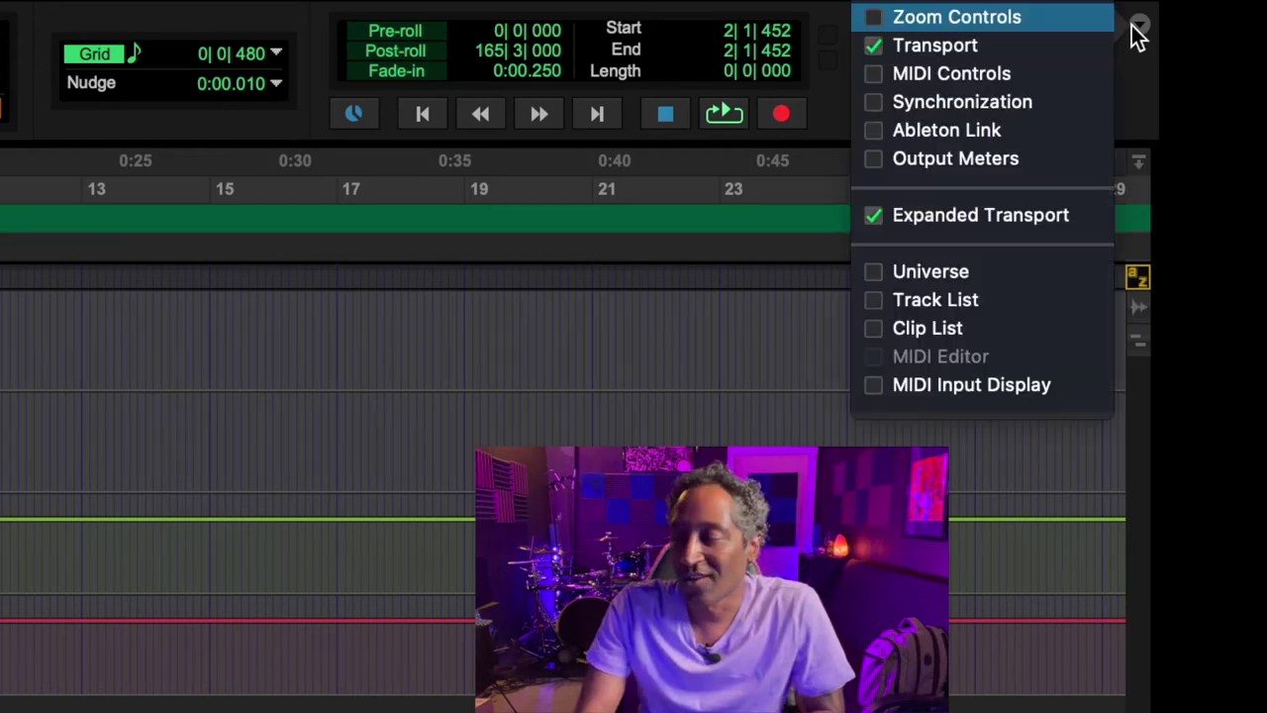
click(1057, 71)
click(1038, 99)
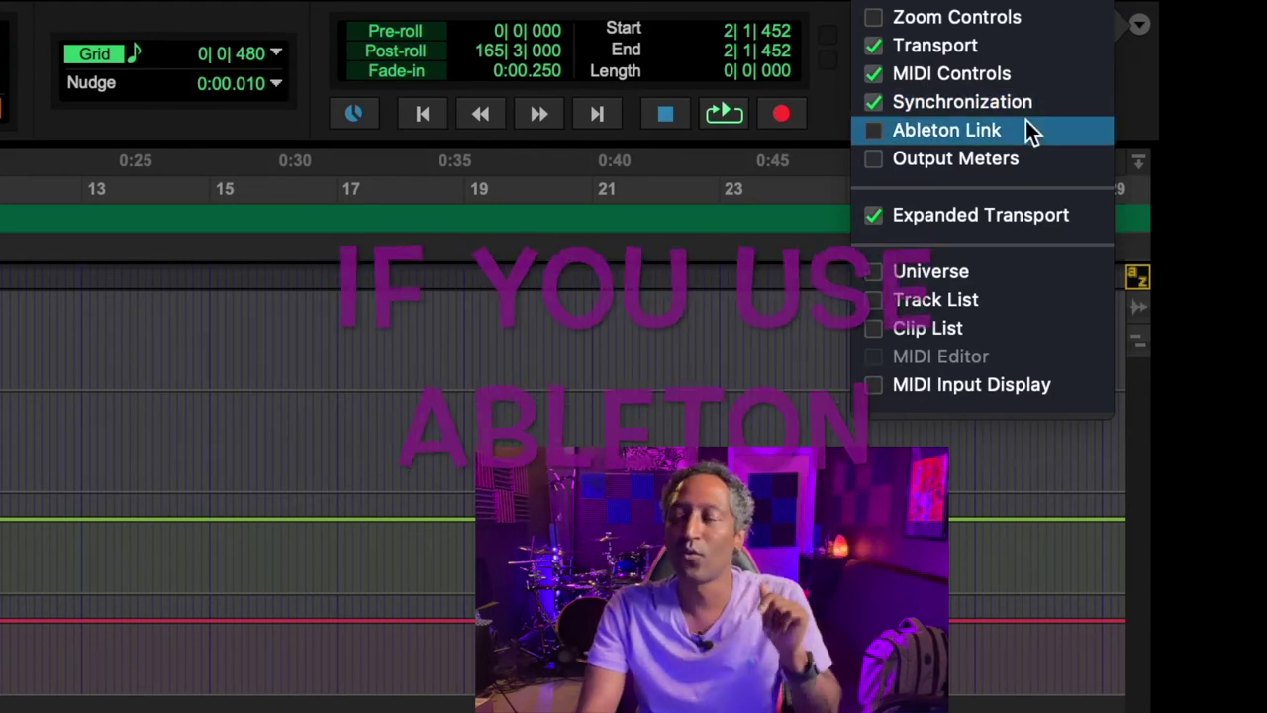
click(1020, 172)
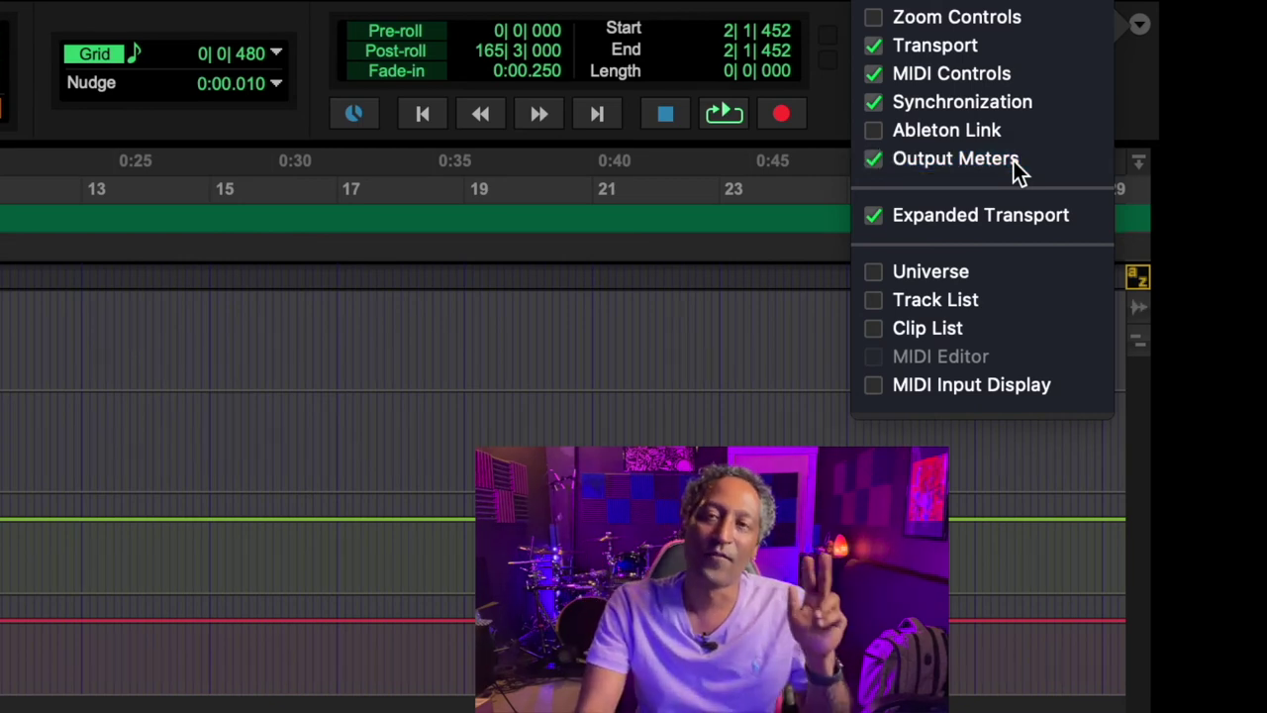
- Display the Universe view, the Track List and the Clip List in the Edit window
click(985, 274)
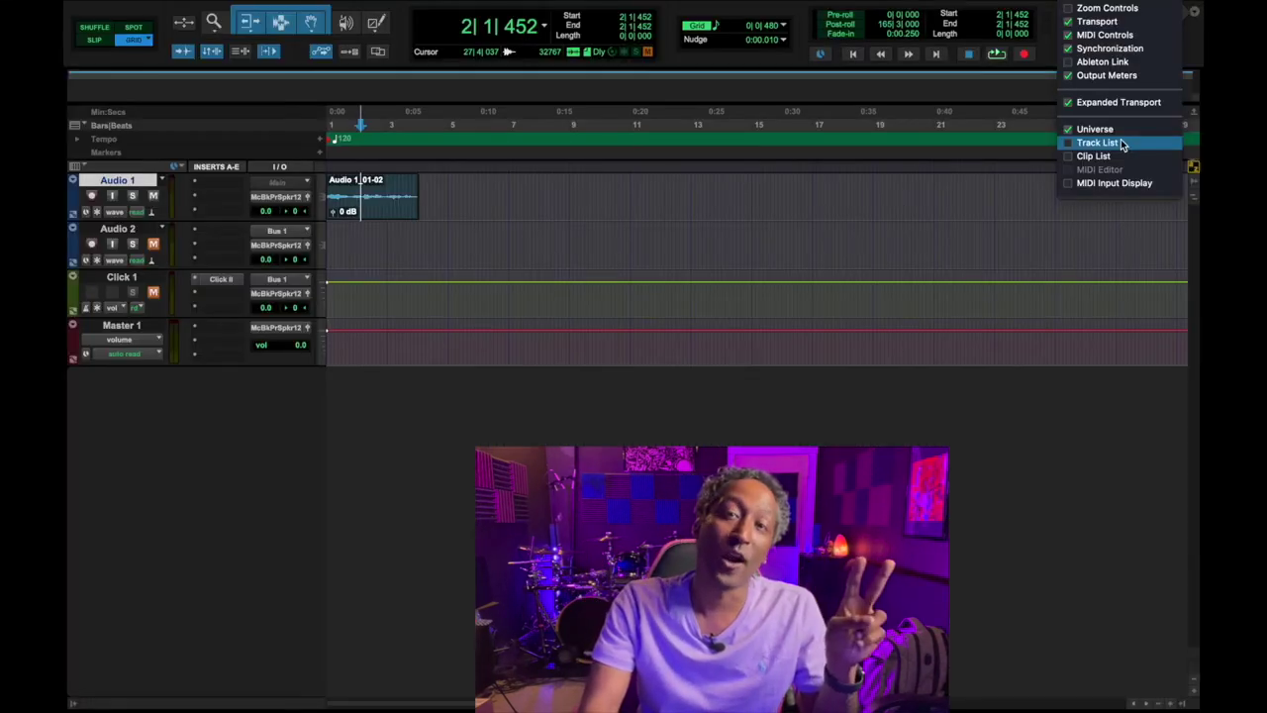
click(1122, 145)
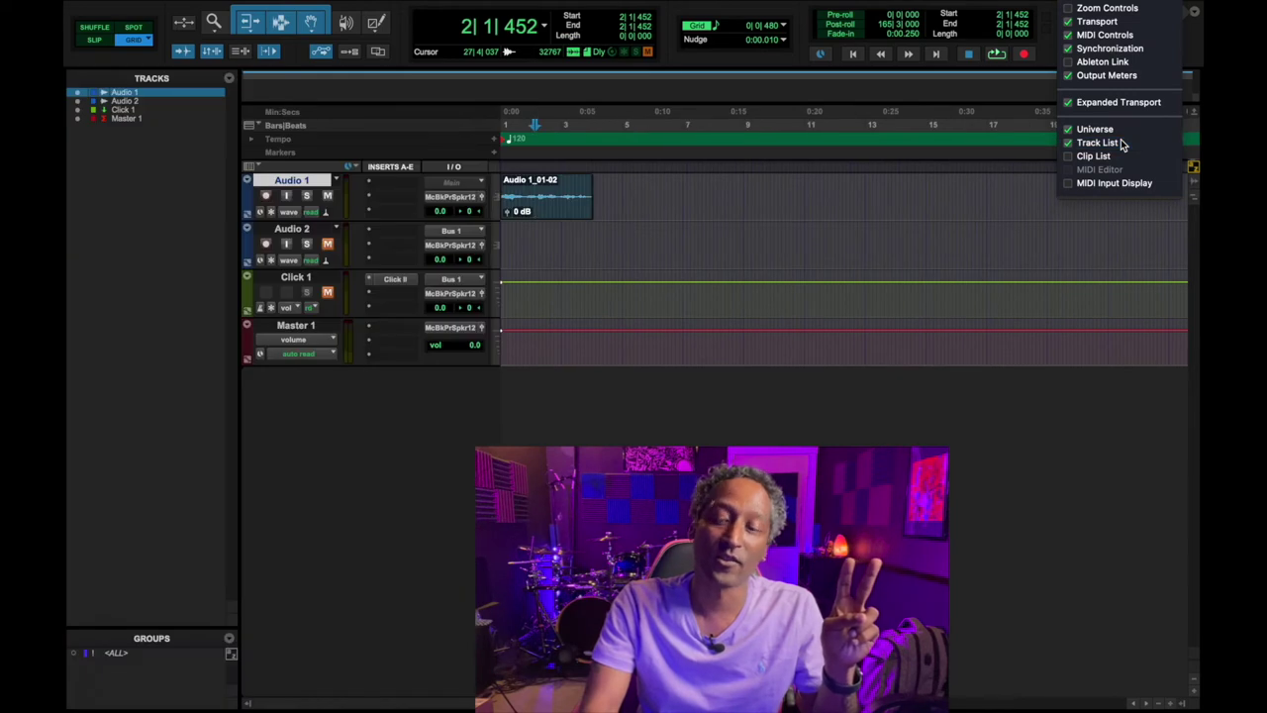
click(1119, 158)
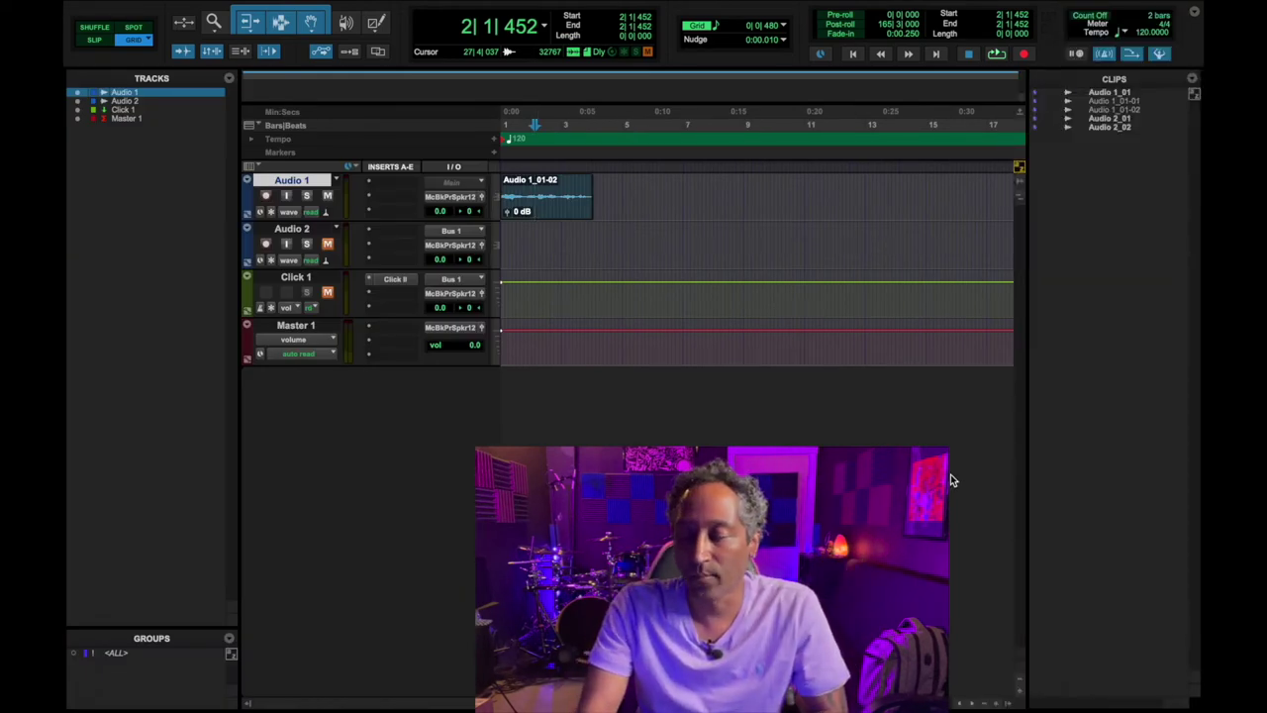
click(125, 653)
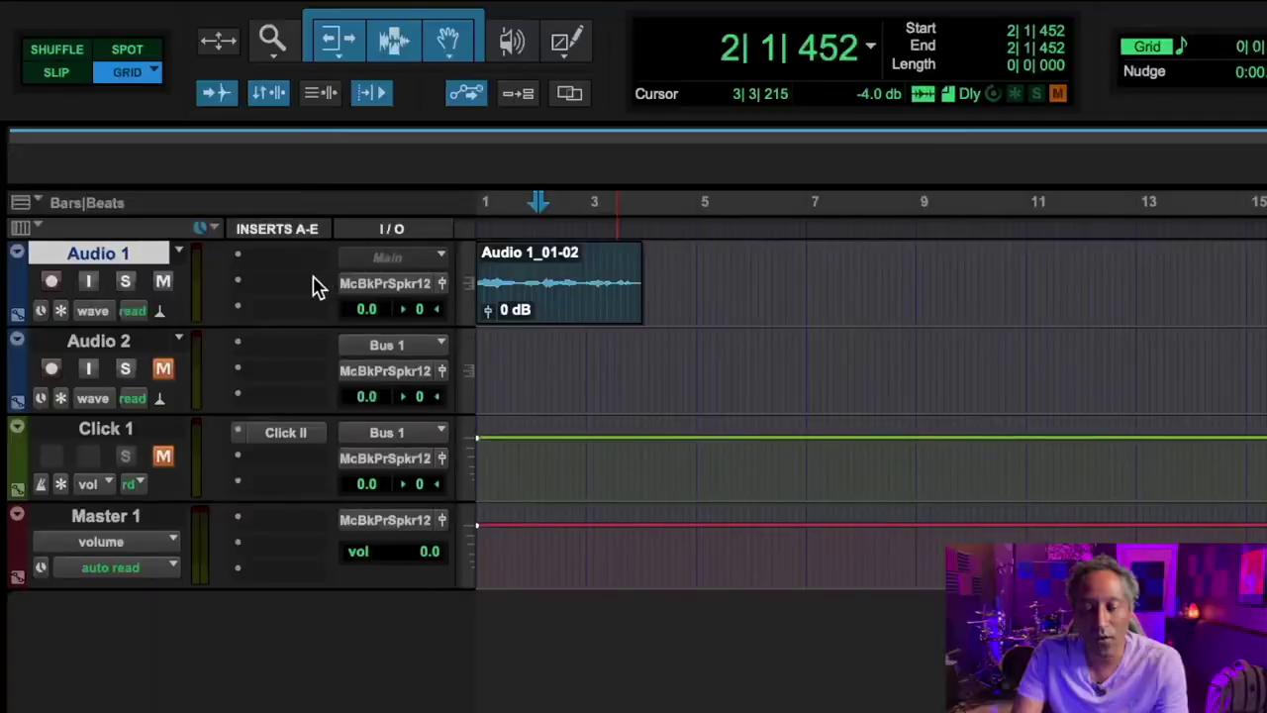
- Show the Comments, Mic Preamps, Instrument, Inserts F-J, Sends A-E, Sends F-J and Real-Time Properties columns beside the tracks
click(38, 229)
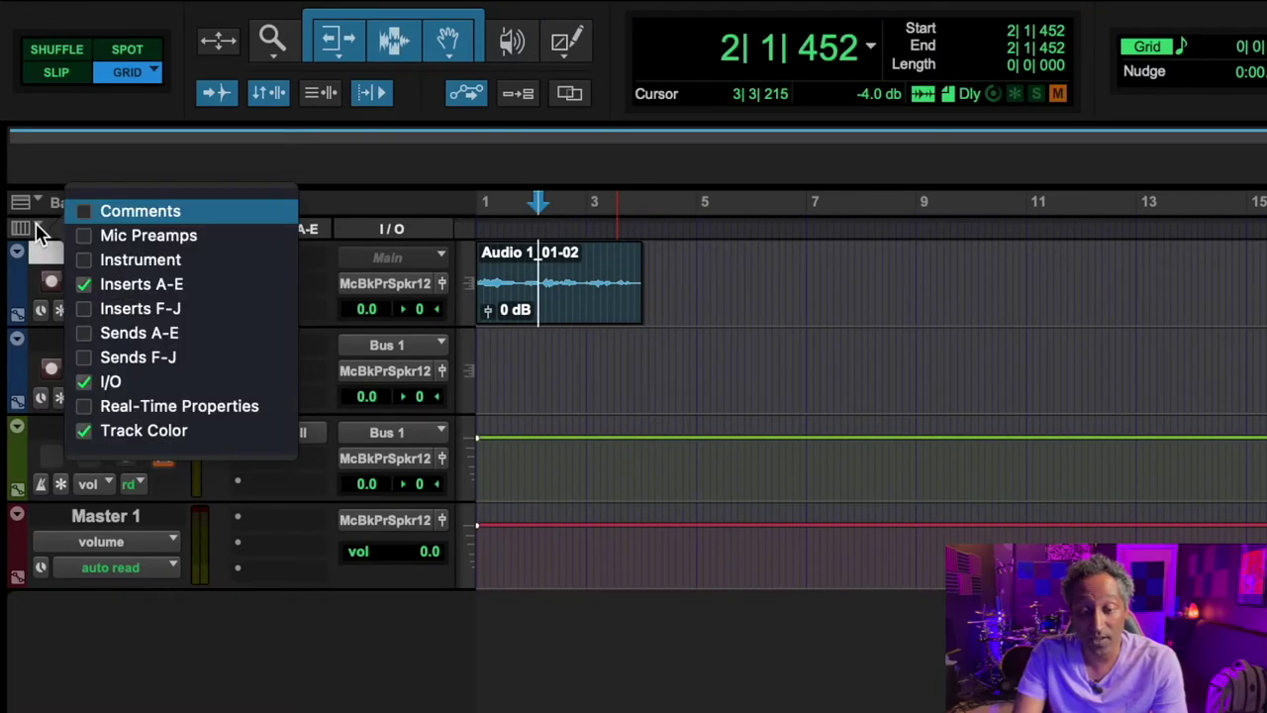
click(77, 213)
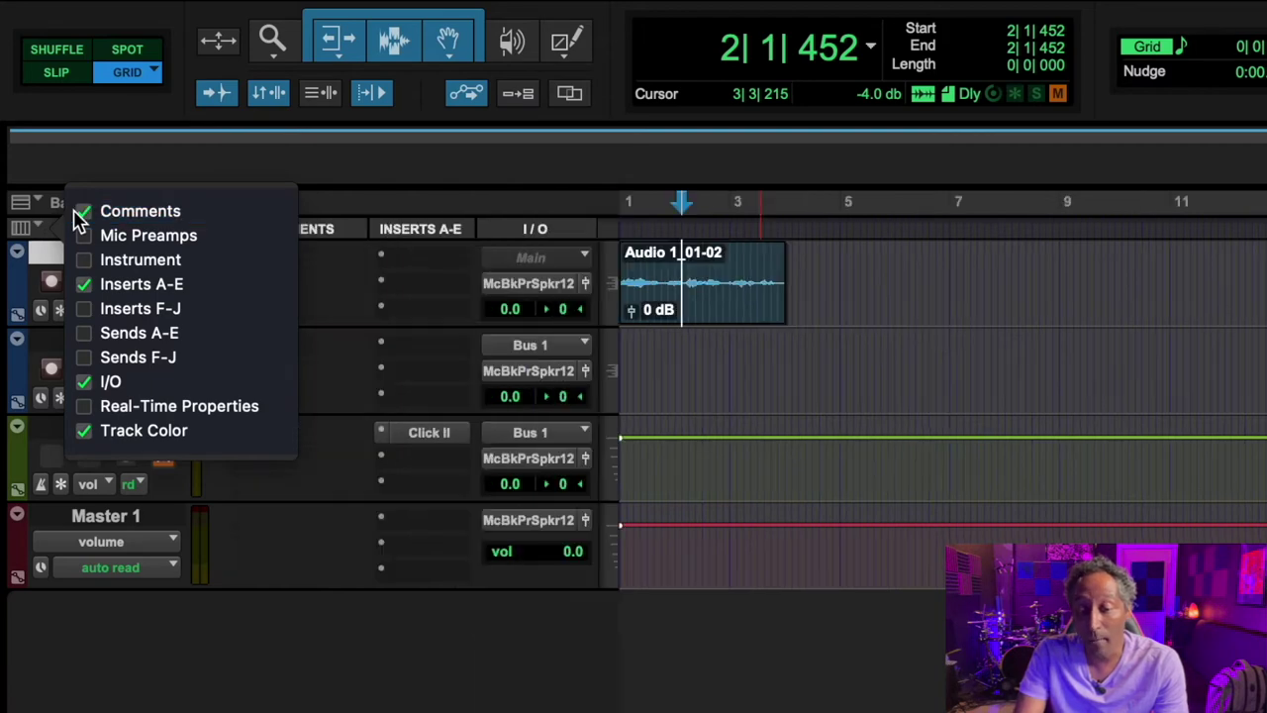
click(85, 240)
click(85, 259)
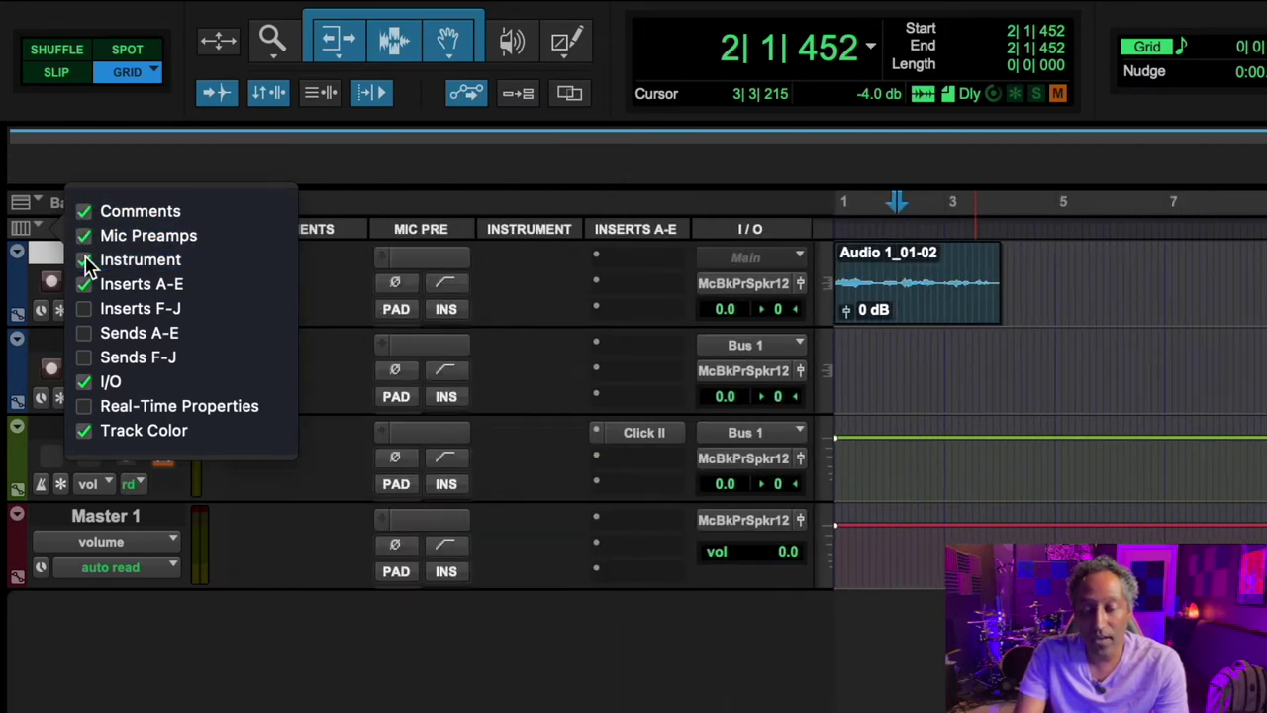
click(85, 308)
click(85, 333)
click(85, 357)
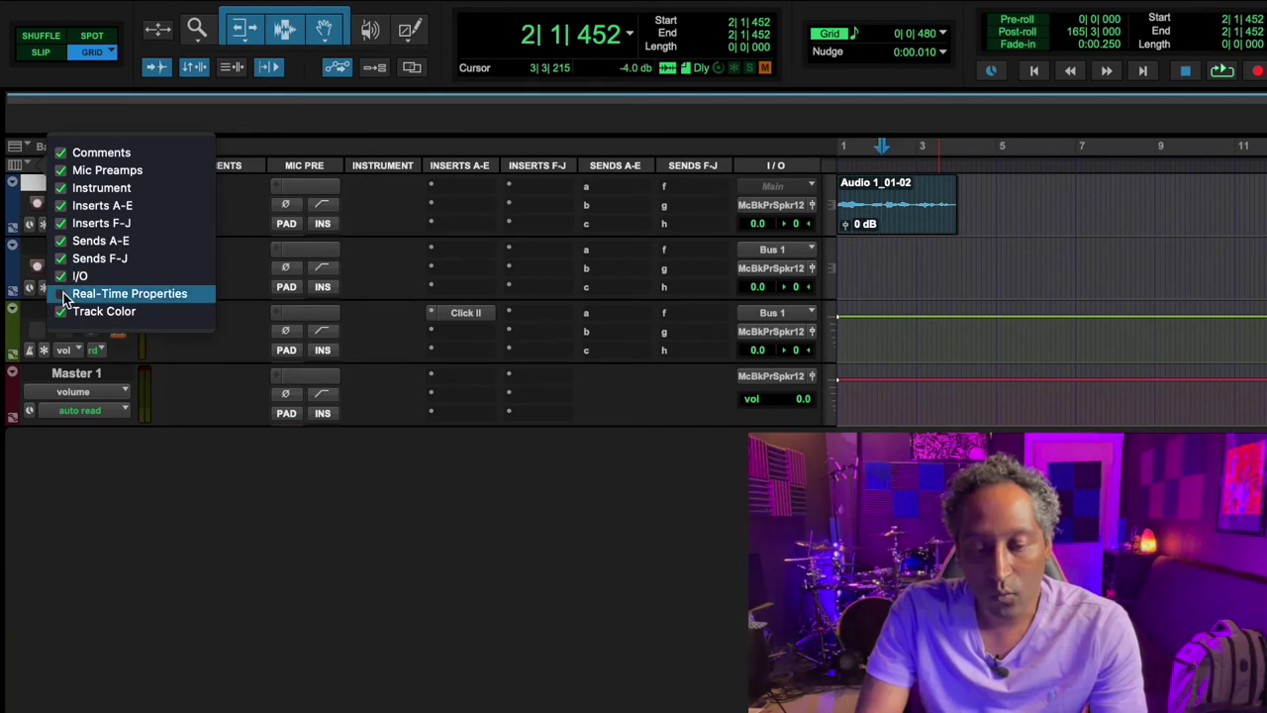
click(64, 297)
click(271, 522)
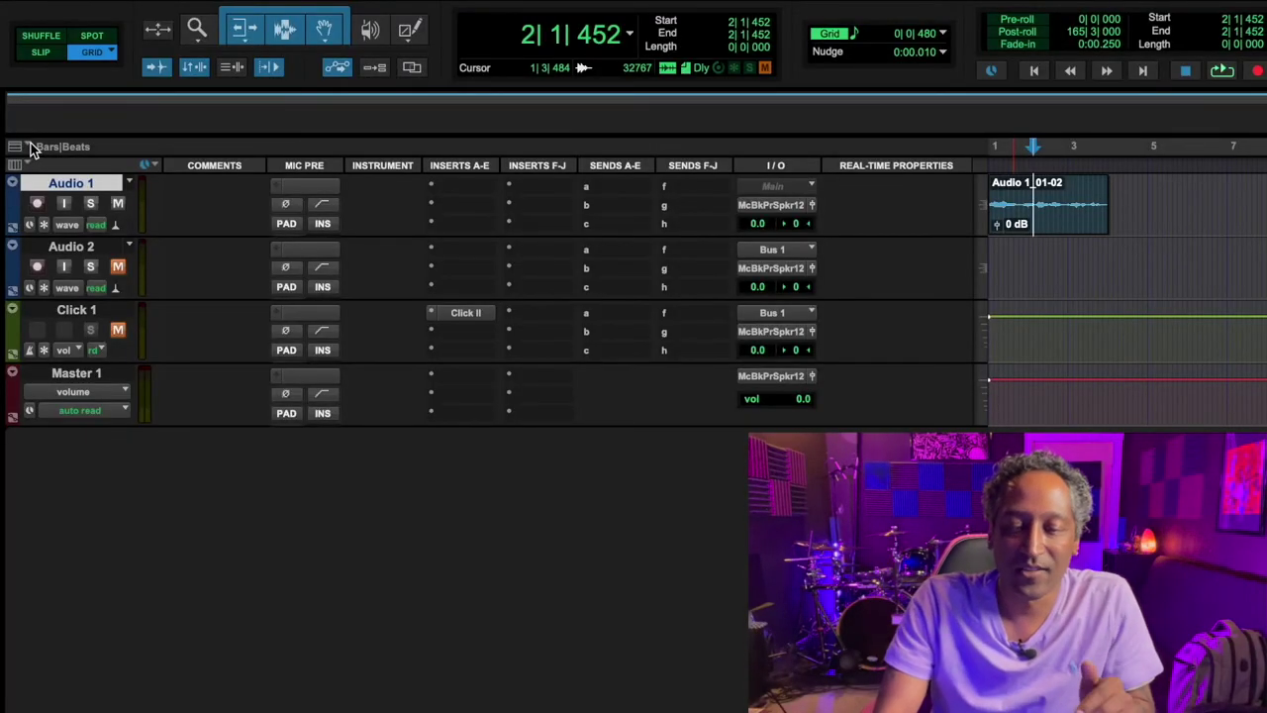
- Show the Min:Secs, Timecode, Timecode 2, Feet+Frames and Samples rulers above the timeline
click(30, 147)
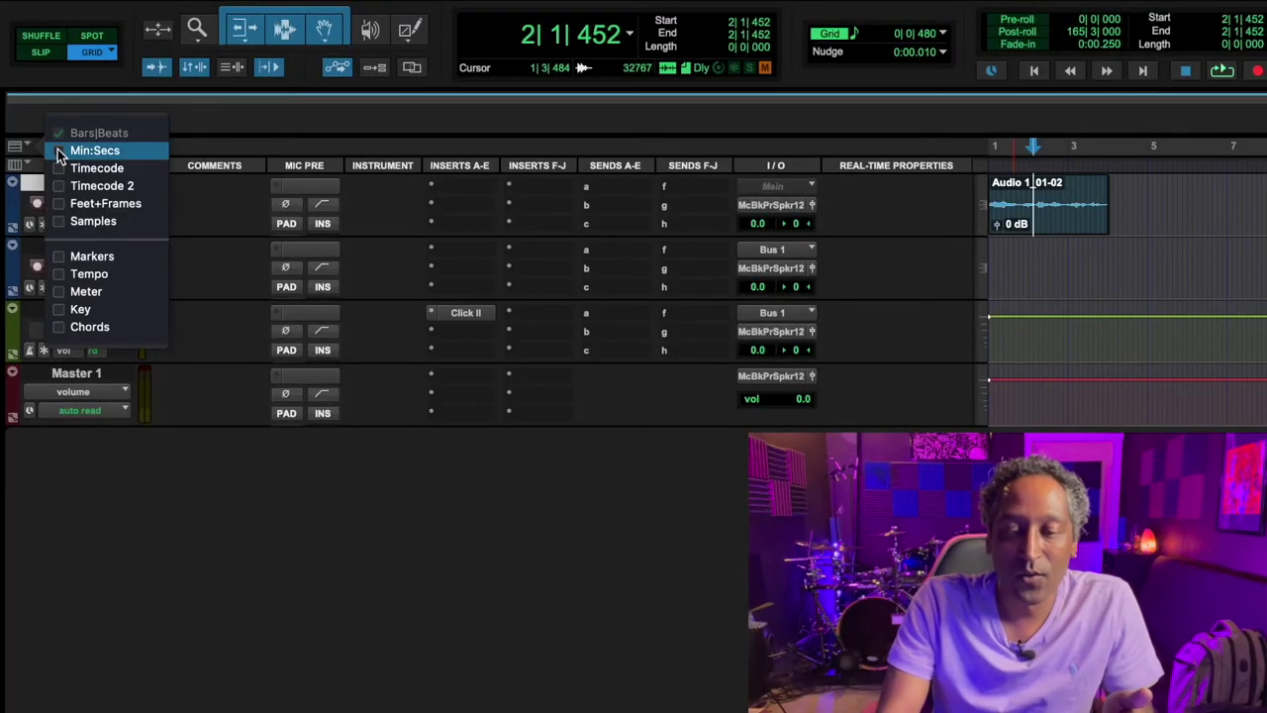
click(59, 153)
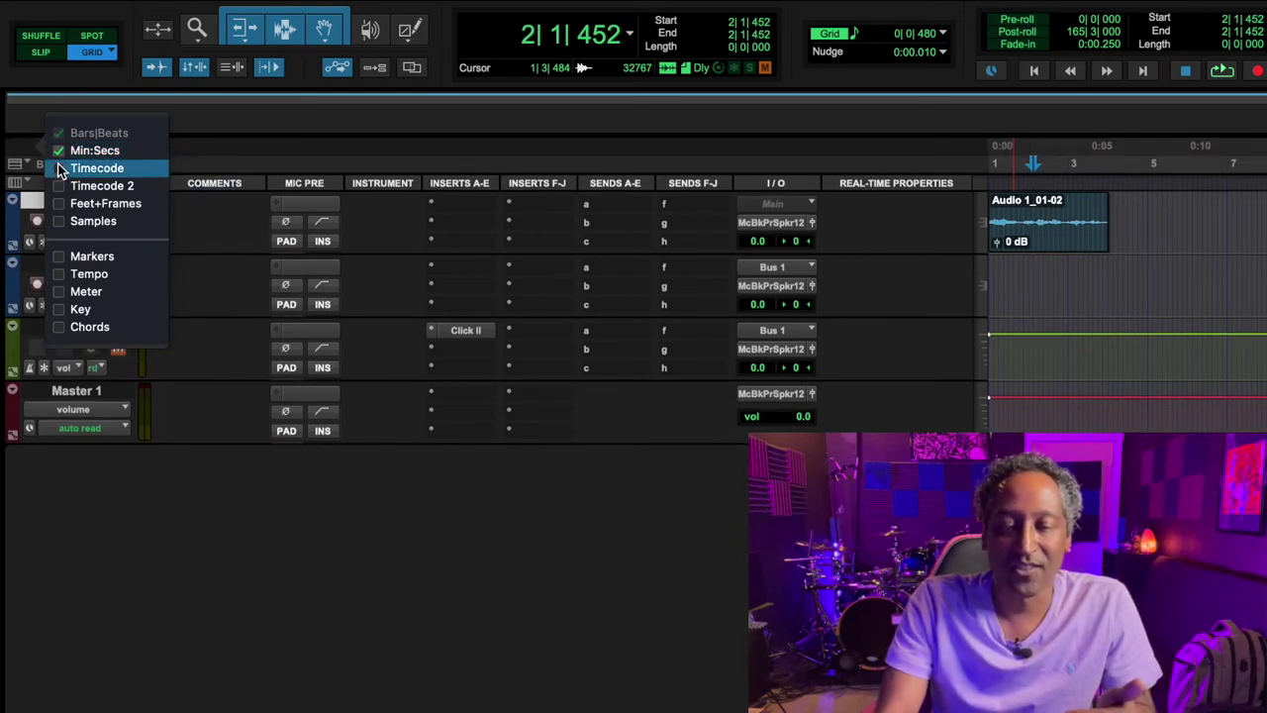
click(57, 169)
click(59, 187)
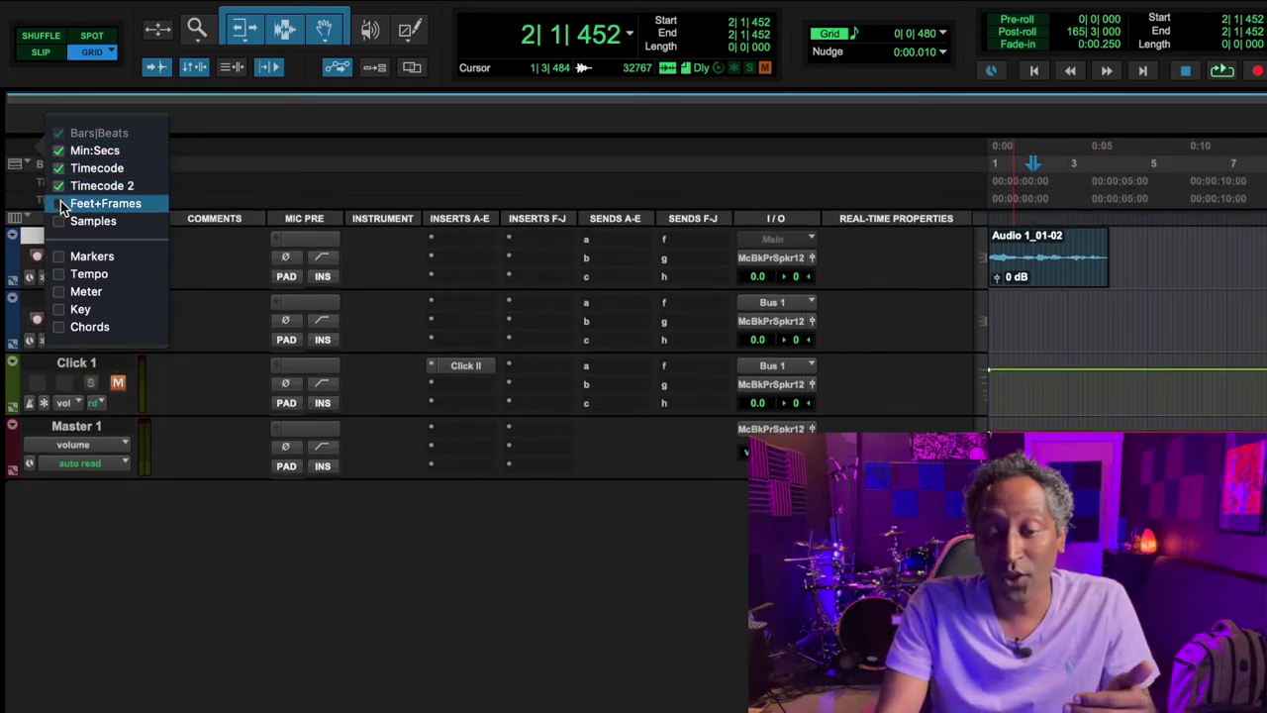
click(61, 203)
click(60, 221)
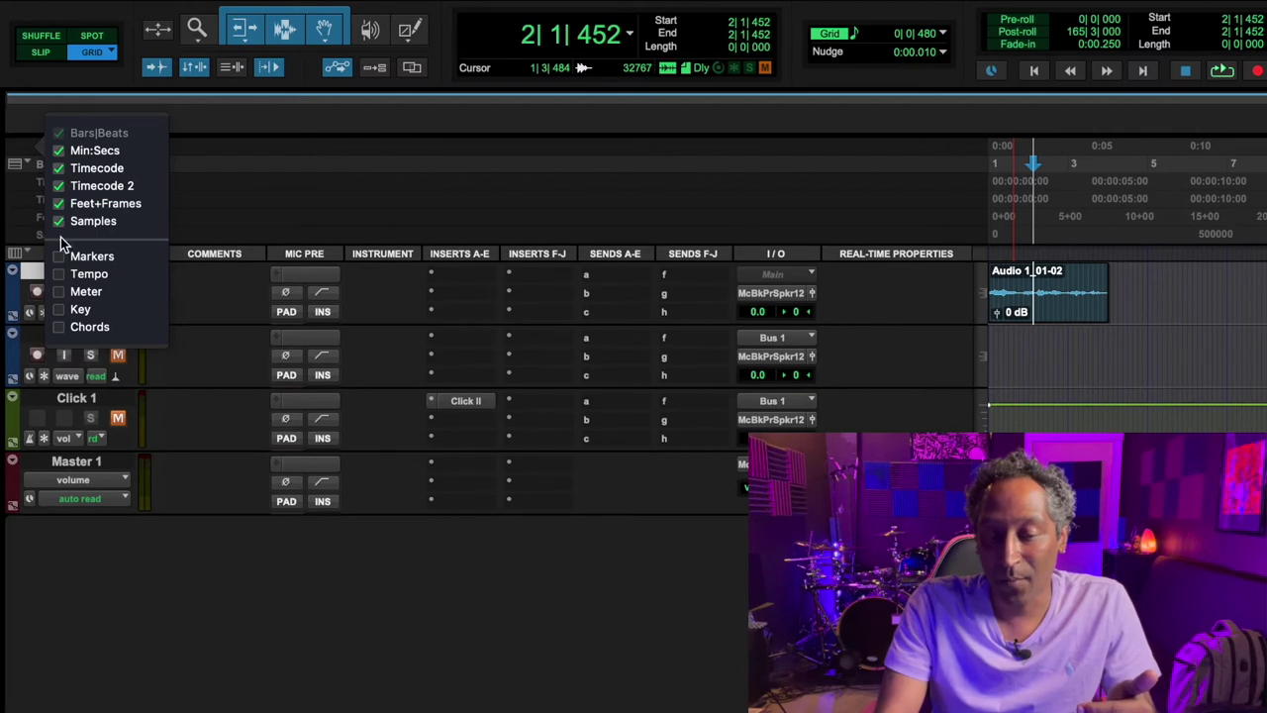
- Add the Markers, Tempo, Meter, Key and Chords rulers, and finish by hiding all rulers except Bars|Beats
click(60, 257)
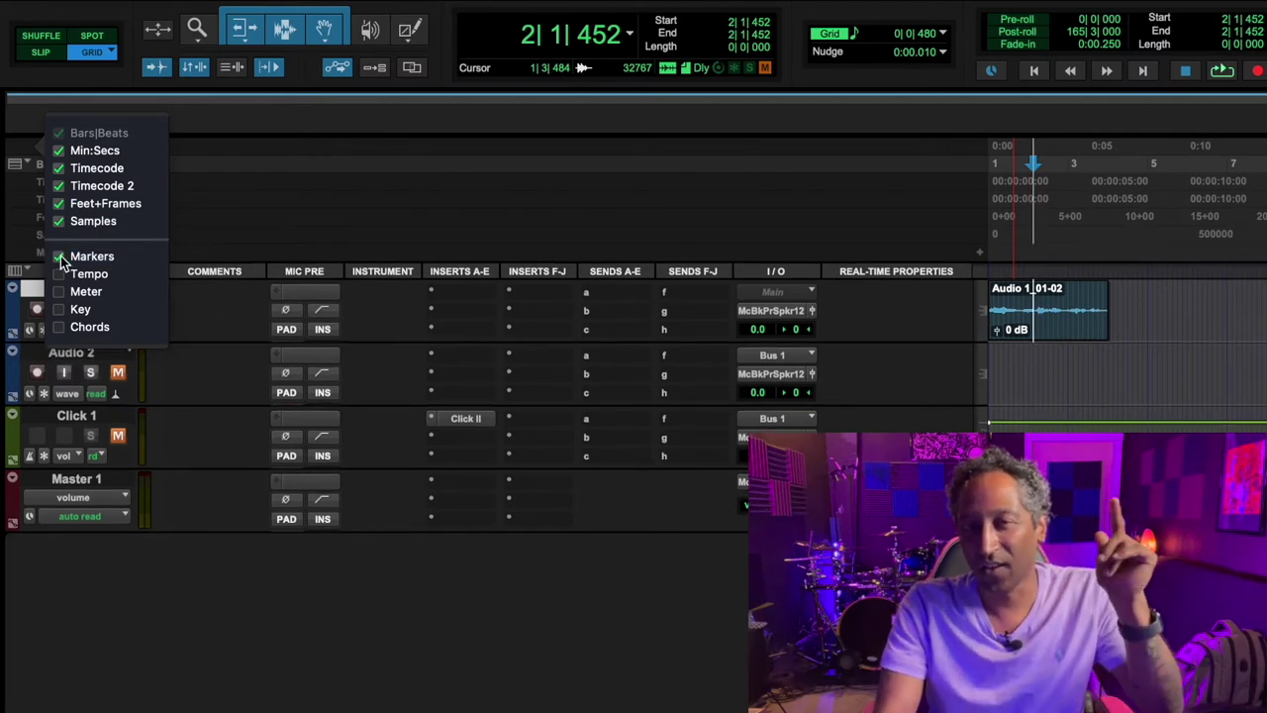
click(59, 274)
click(60, 291)
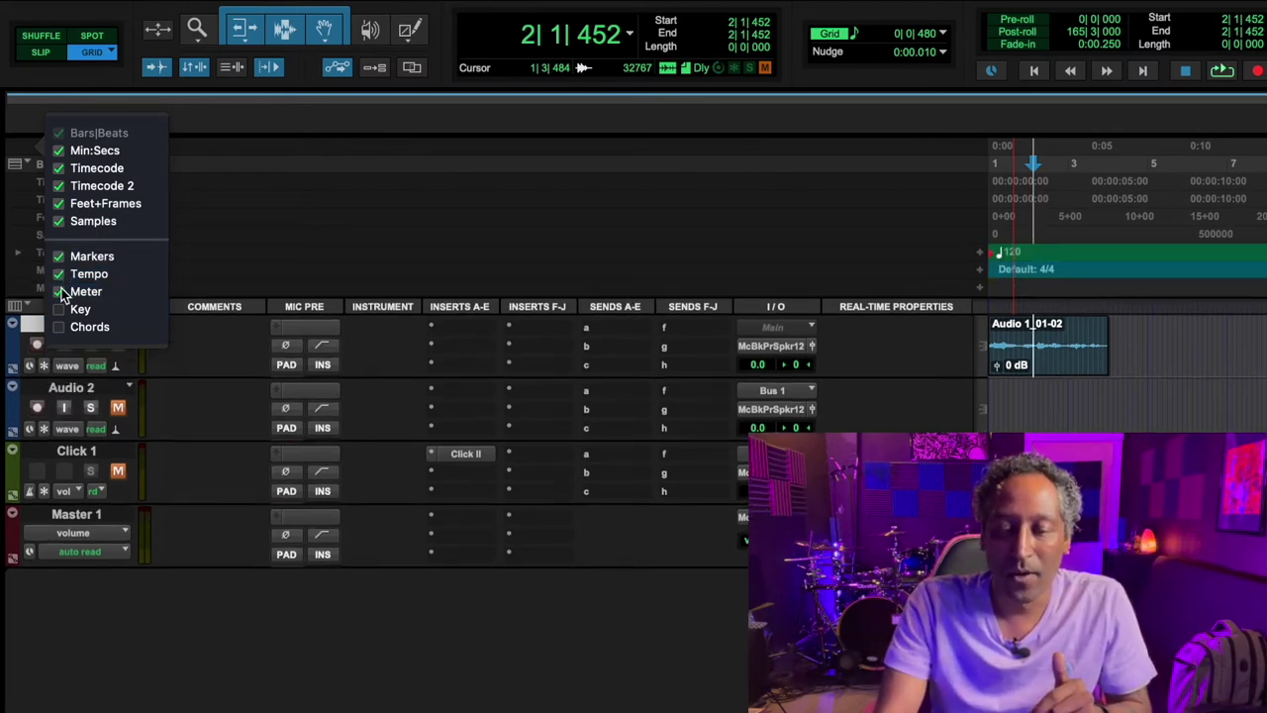
click(60, 309)
click(61, 327)
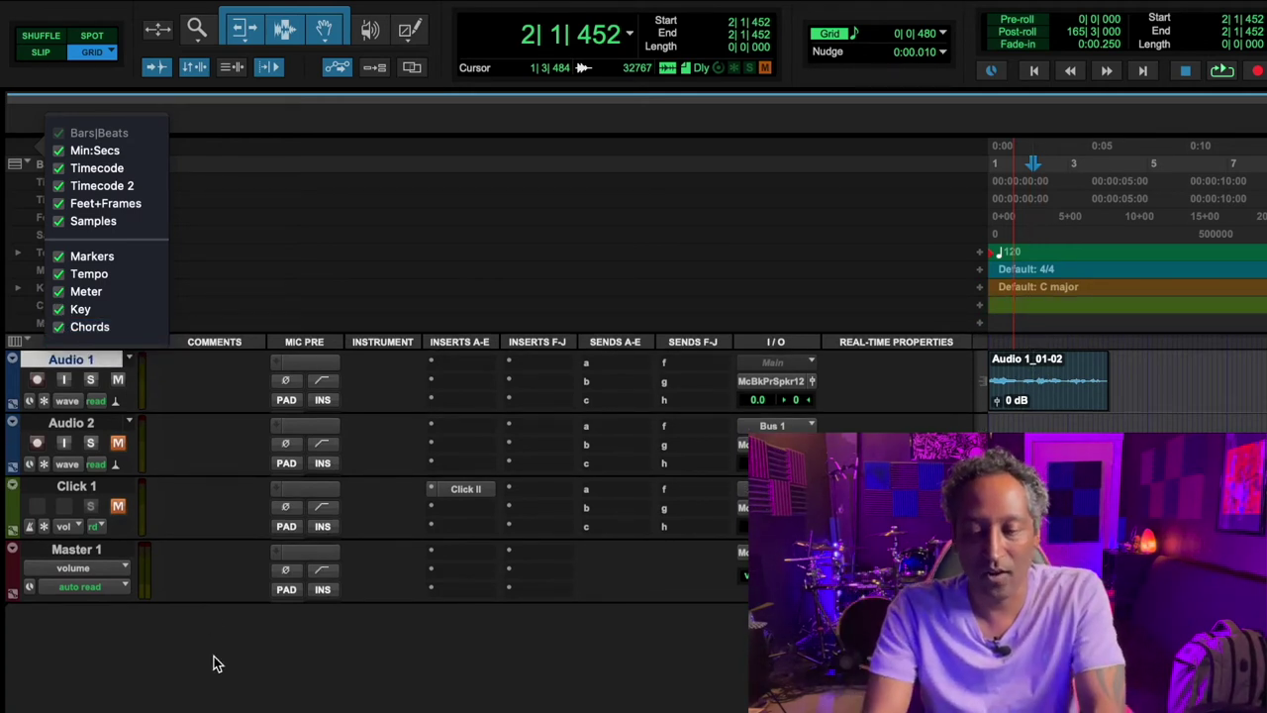
alt+click(61, 328)
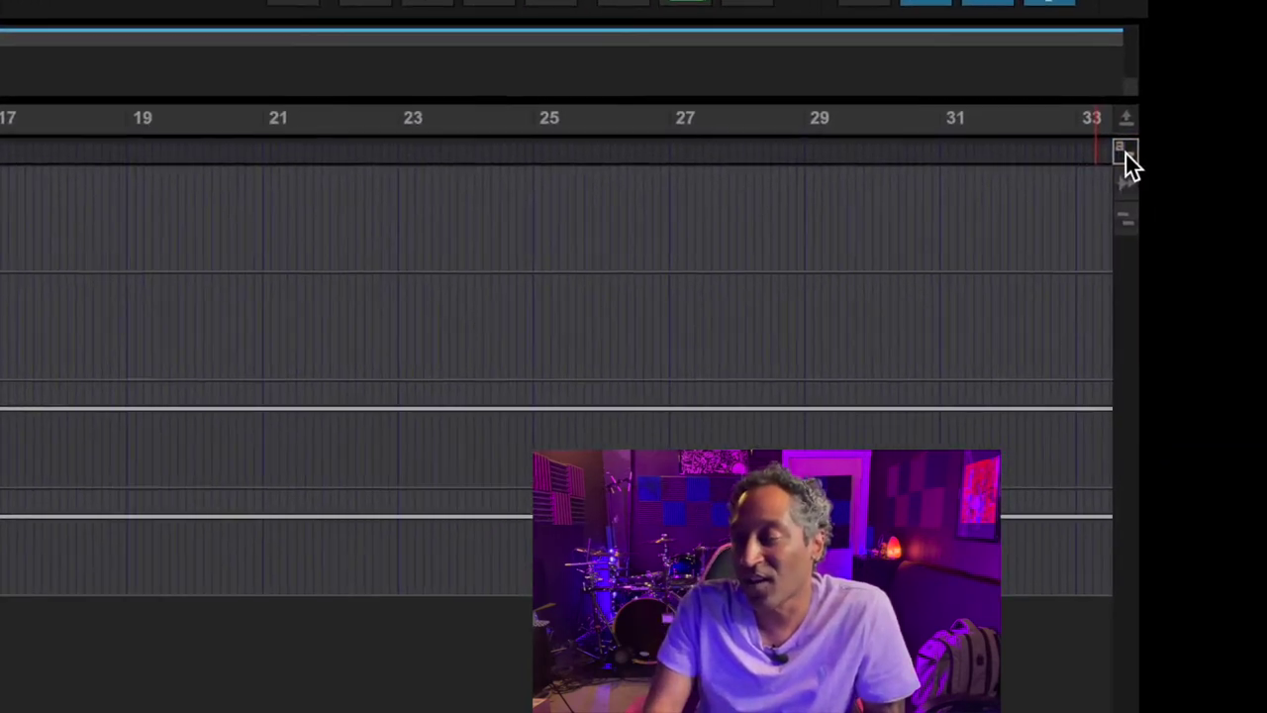
- Turn on the Edit window's keyboard focus for single-key commands, and zoom the timeline in two levels and back out
click(1013, 186)
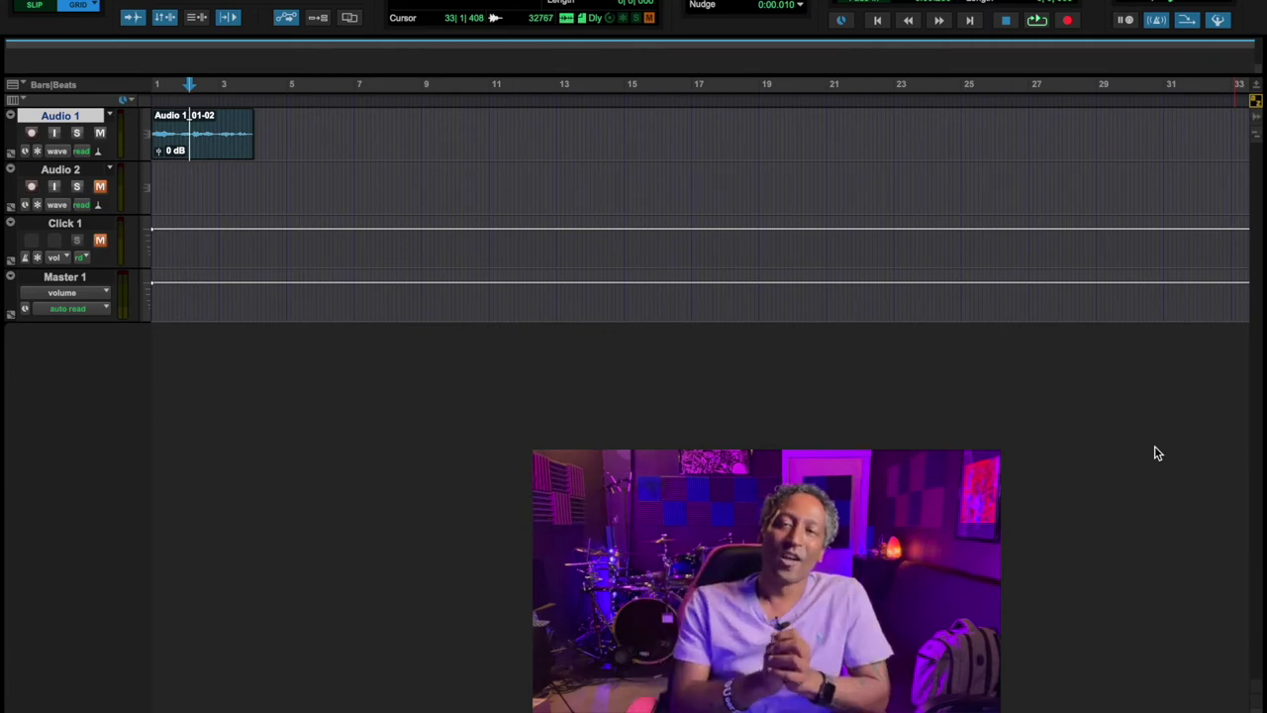
key(t)
key(t)
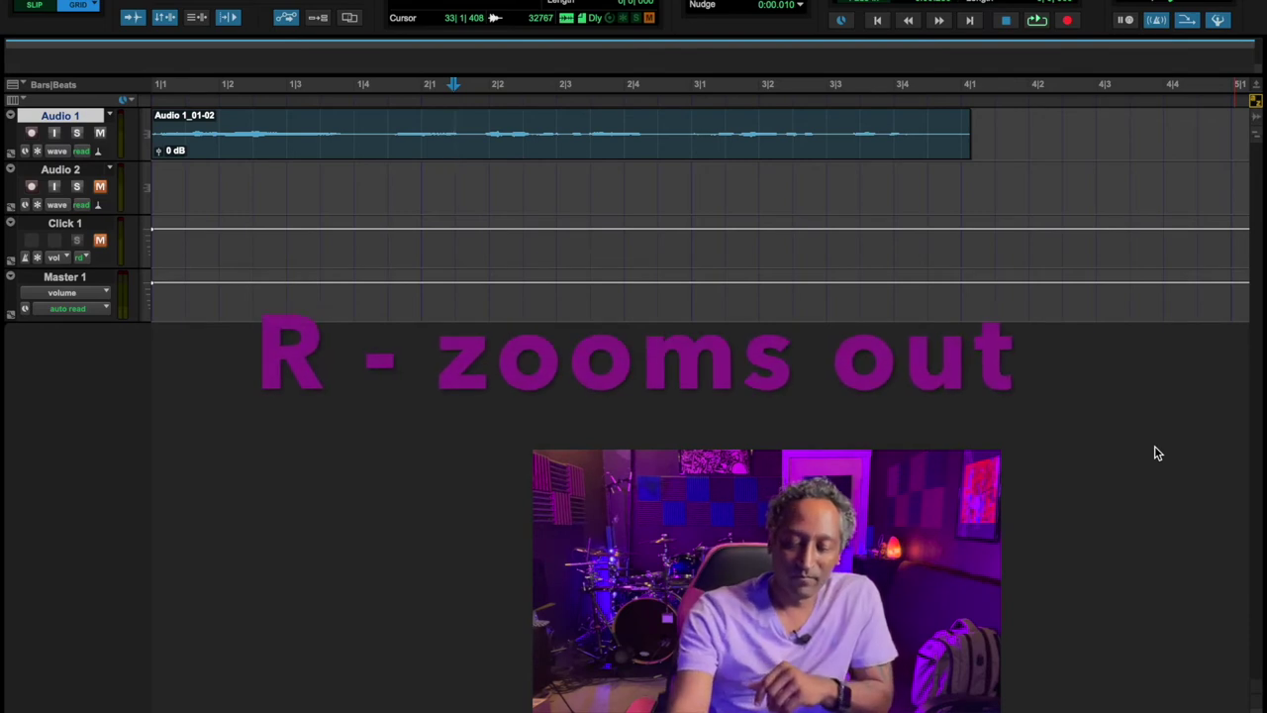
key(r)
key(r)
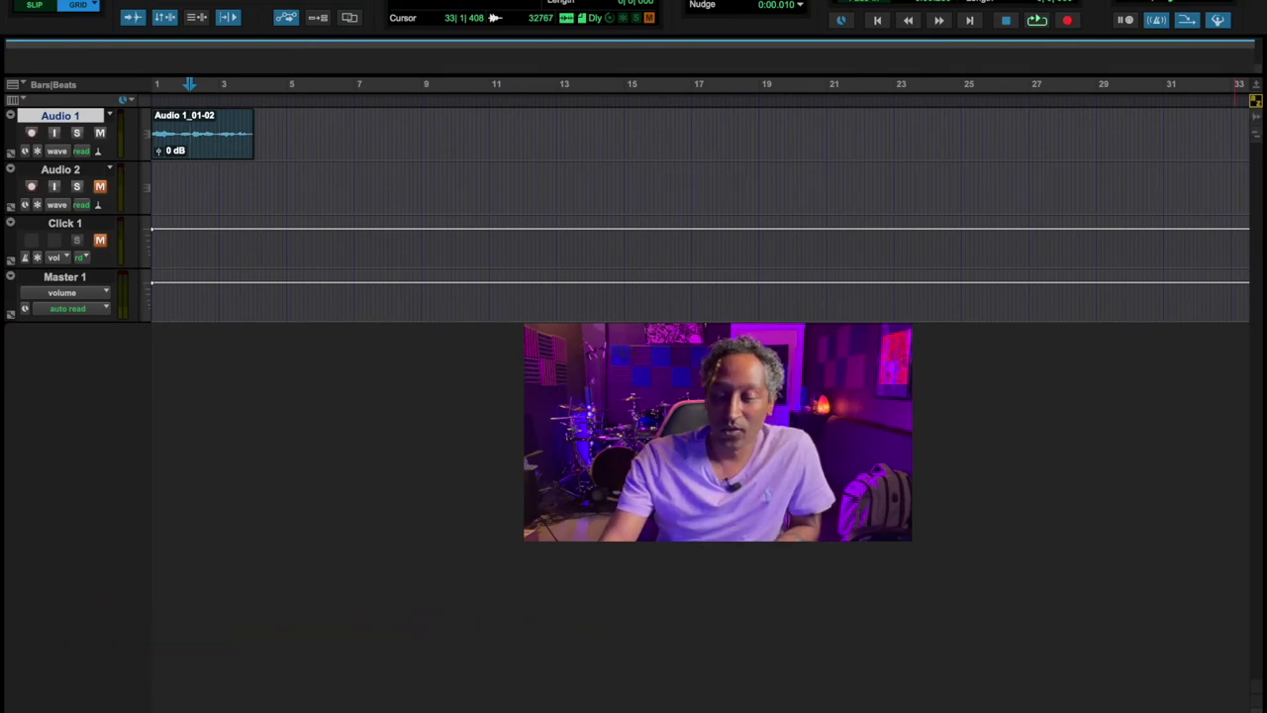
- Switch to the Mix window to view the channel strips and return to the Edit window
key(super+equal)
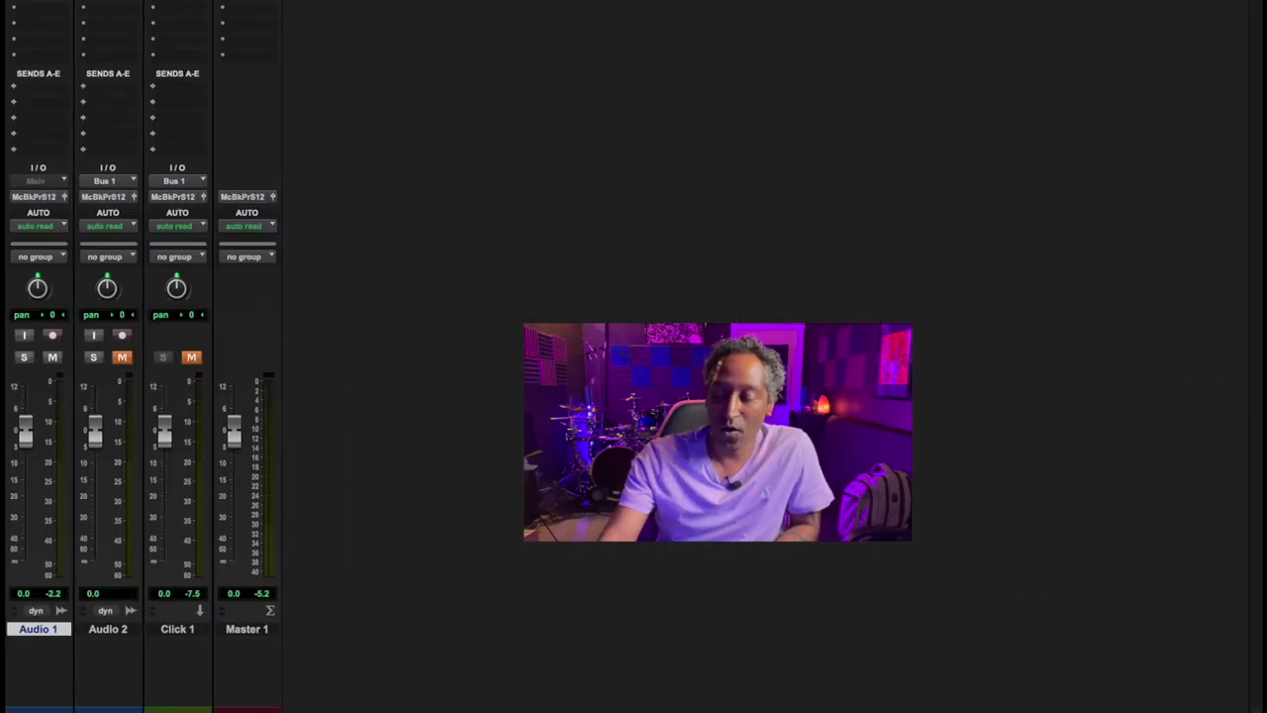
key(super+equal)
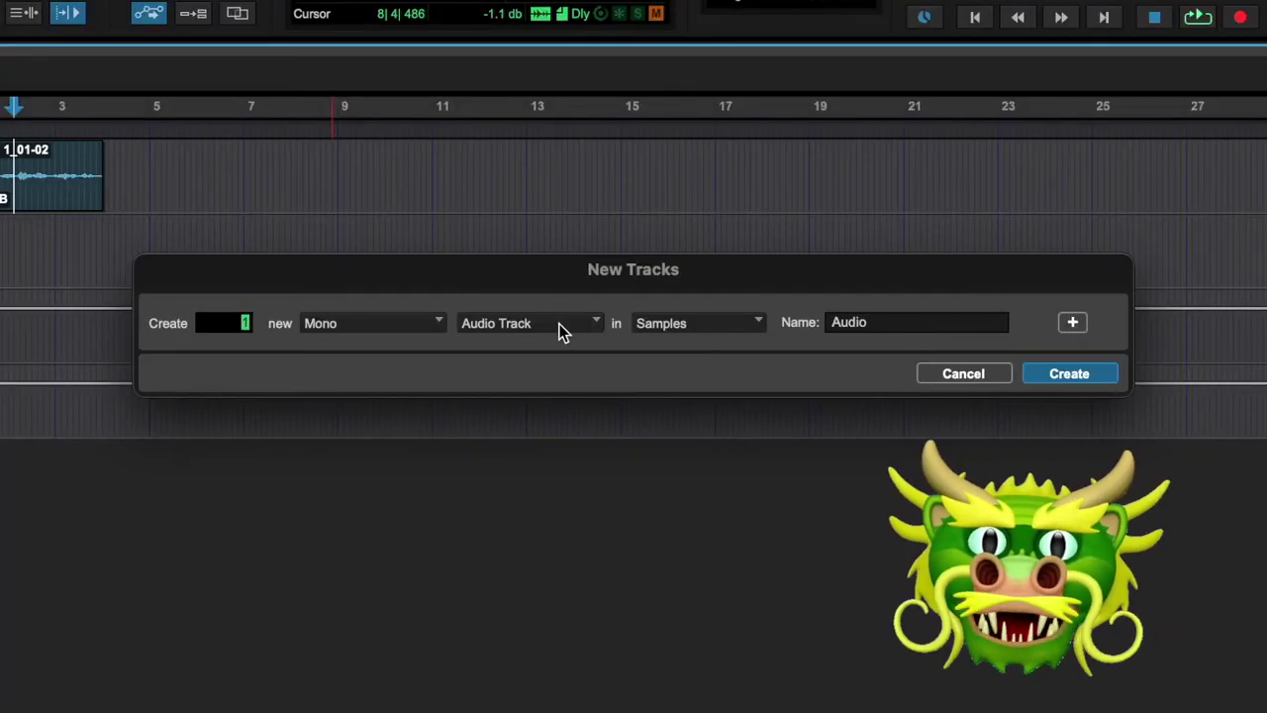
- Open the choice of track types for the new mono track being created
click(559, 324)
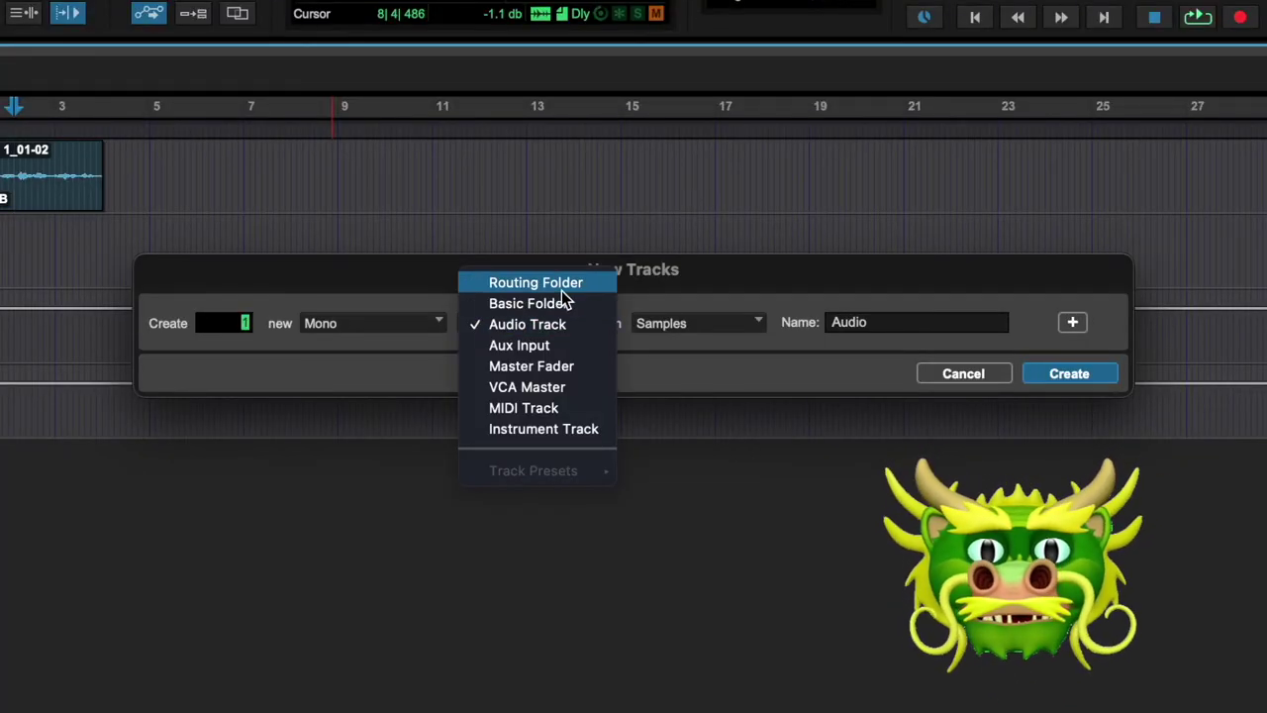